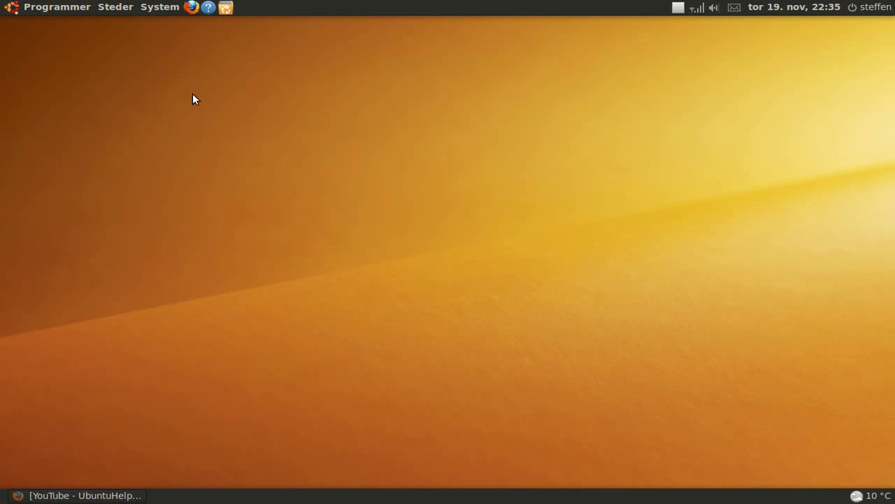
Launch Udskrivning from the System > Administration menu
left_click(162, 6)
mouse_move(186, 43)
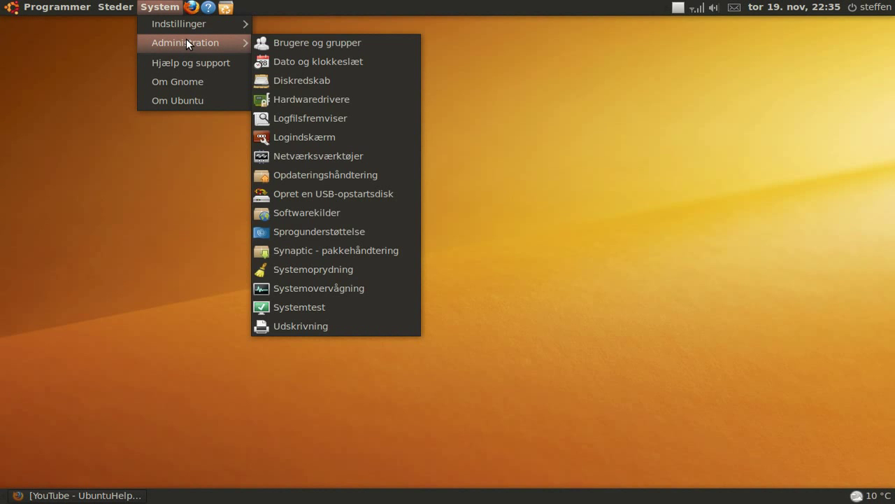
left_click(329, 325)
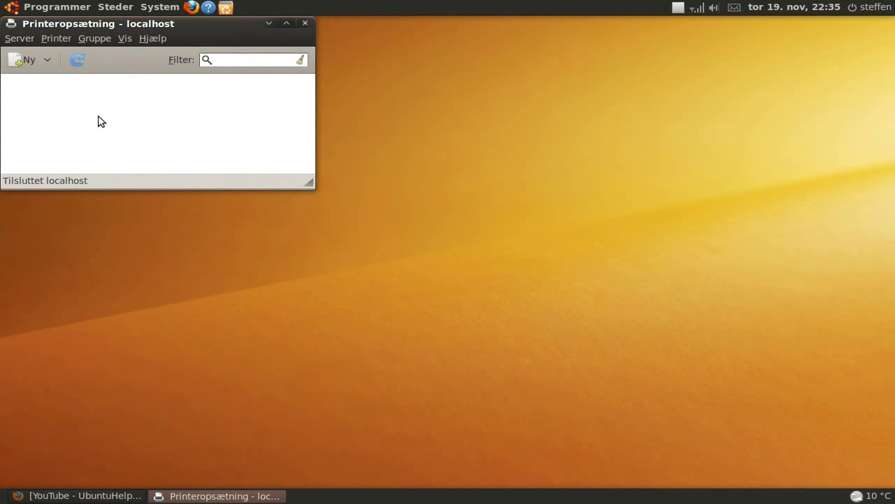
Start the Ny printer wizard and expand the Netværksprinter connection types
left_click(21, 62)
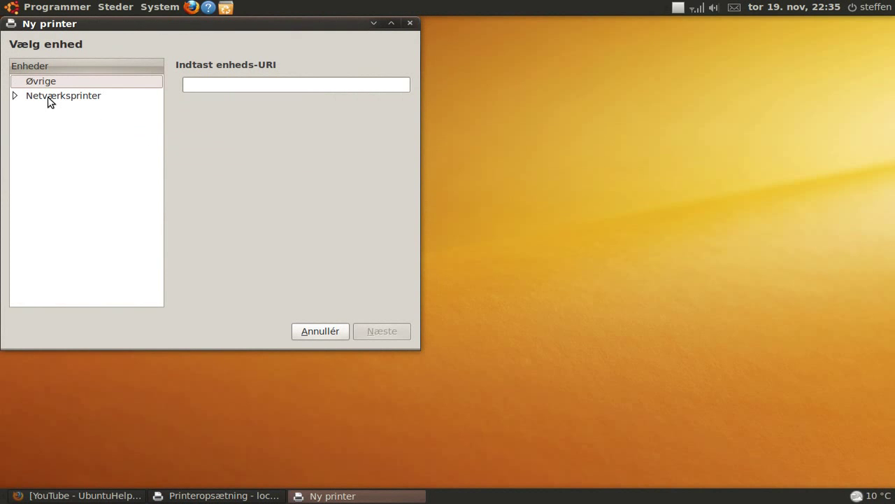
left_click(49, 98)
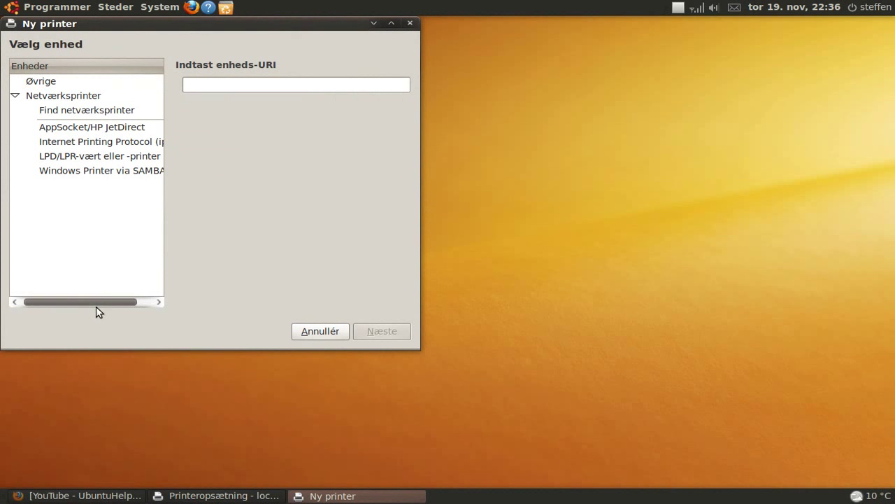
left_click(139, 301)
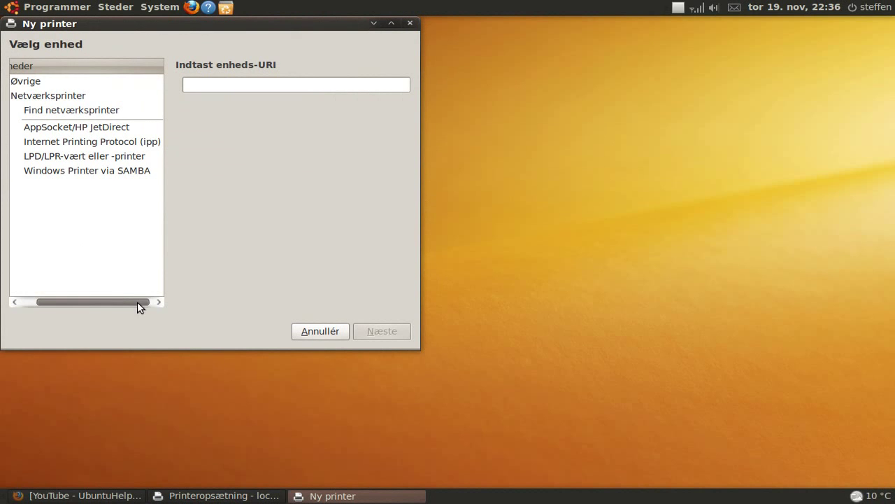
left_click(81, 174)
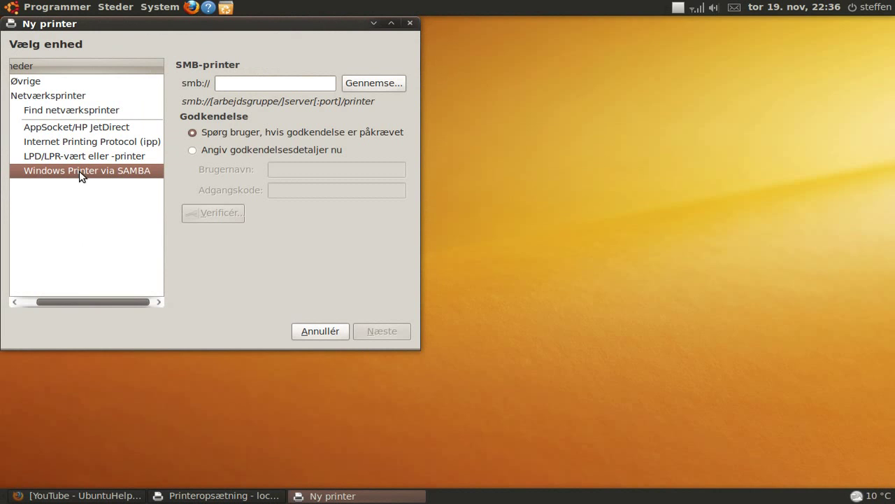
left_click(361, 85)
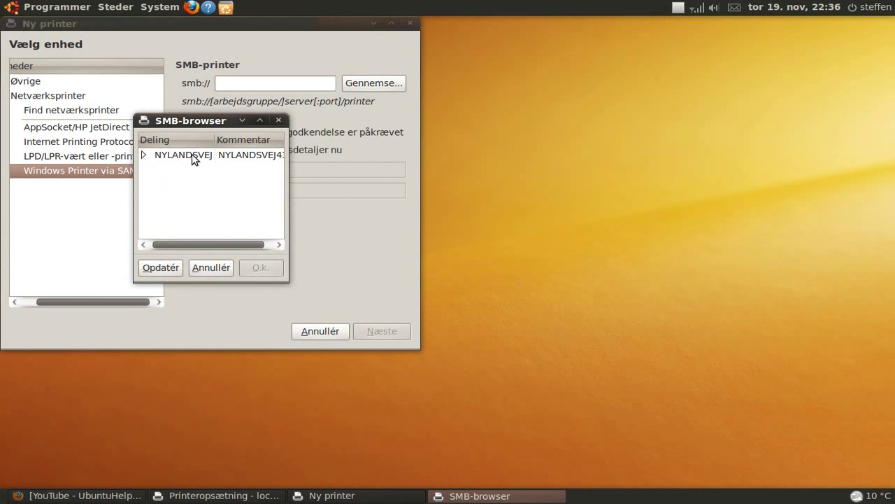
double_click(193, 155)
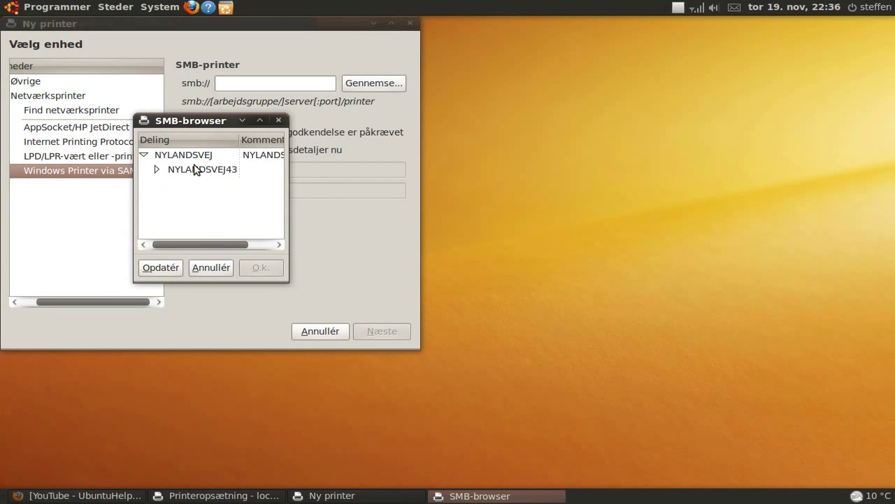
double_click(195, 170)
double_click(210, 172)
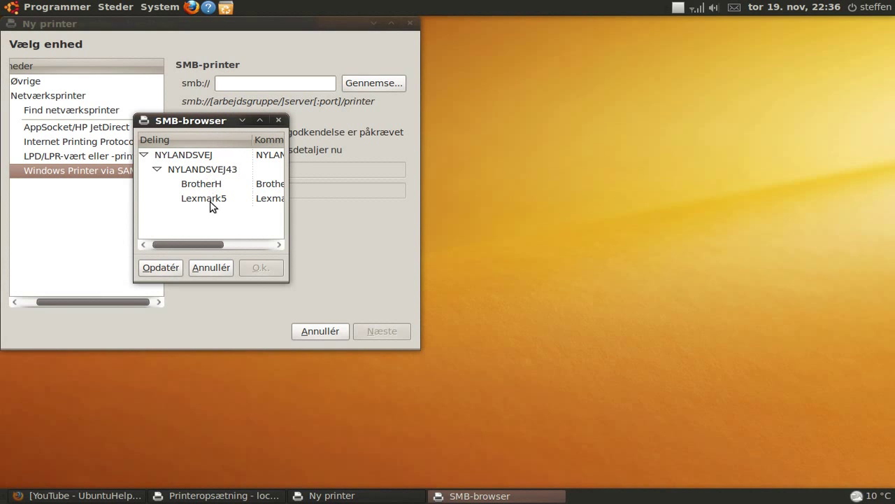
left_click(211, 201)
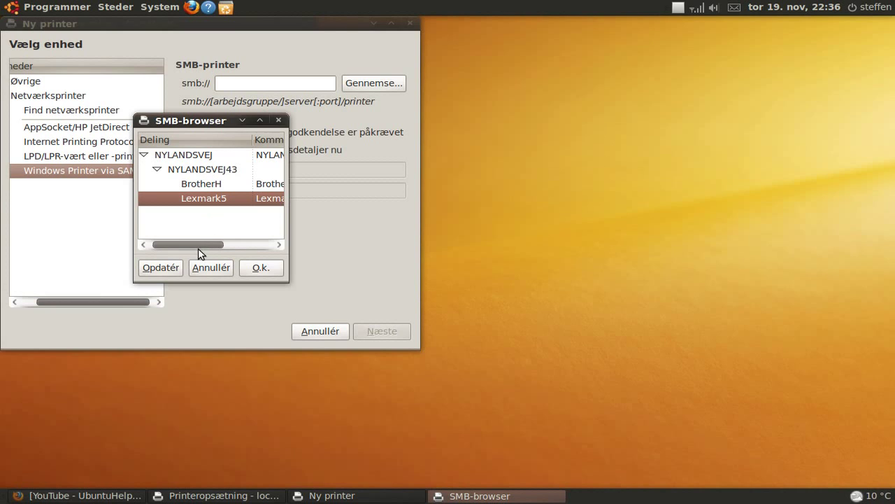
mouse_move(199, 244)
left_mouse_down()
mouse_move(249, 244)
mouse_move(197, 240)
left_mouse_up()
left_click(266, 270)
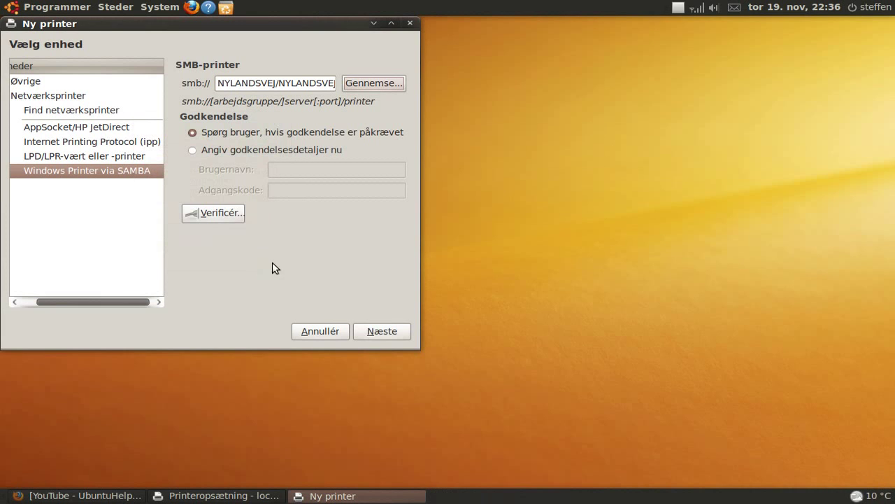
Choose Lexmark in the Fabrikat list on the driver page and show its models
left_click(385, 334)
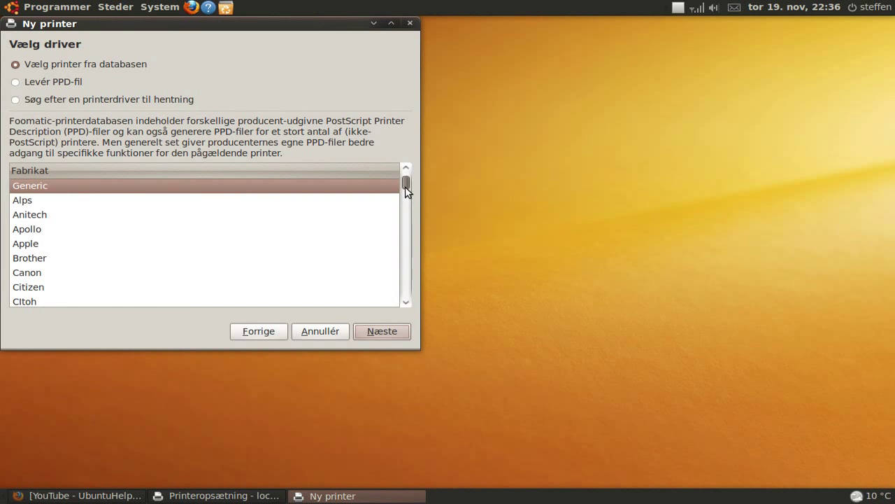
left_click_drag(406, 186, 399, 242)
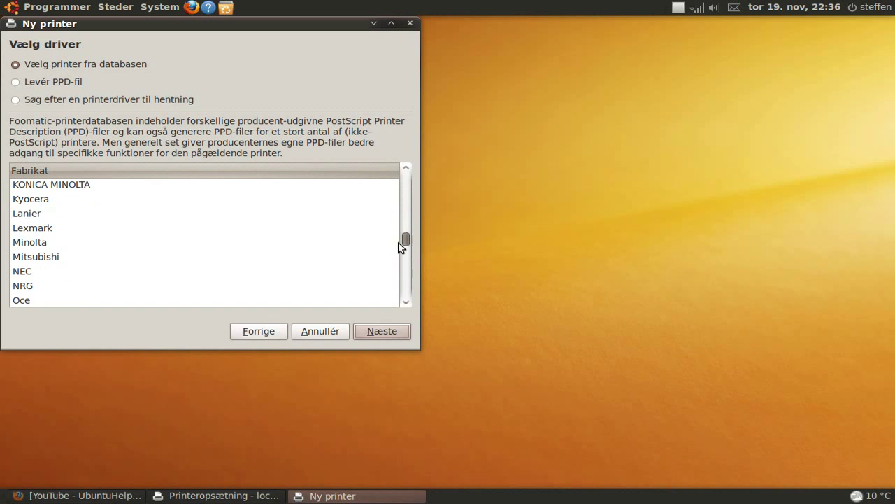
left_click(33, 229)
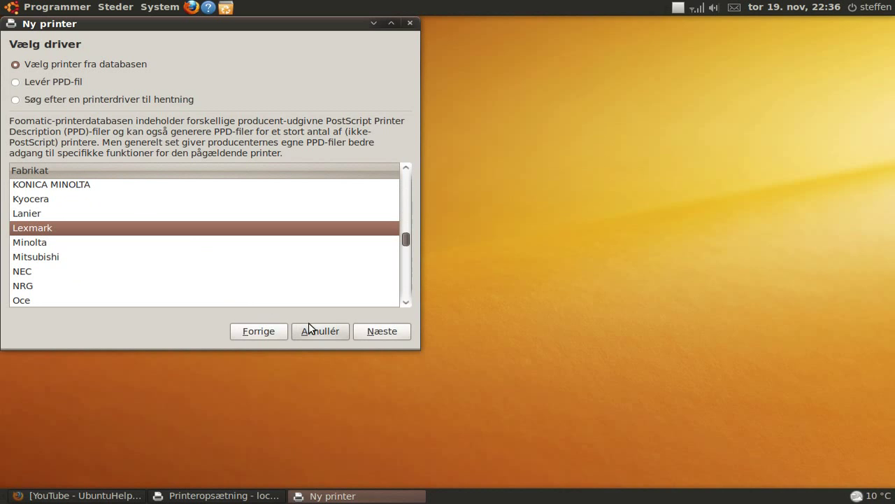
left_click(391, 334)
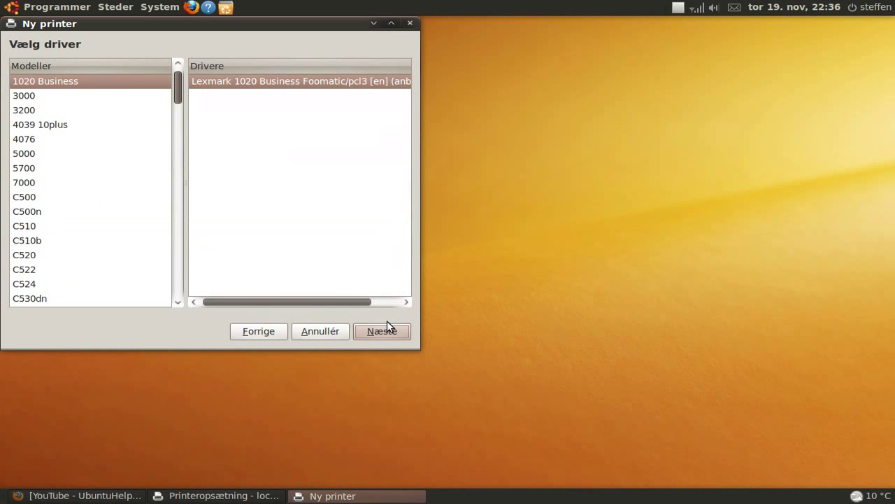
Choose the Lexmark 5000 model and reach the Lexmark-5000 description page
left_click(28, 155)
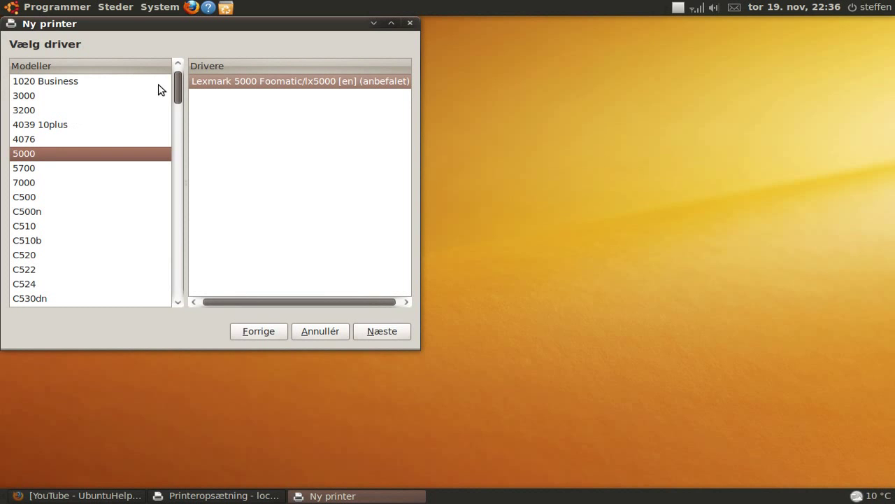
mouse_move(182, 95)
left_mouse_down()
mouse_move(168, 289)
mouse_move(175, 90)
left_mouse_up()
left_click(378, 331)
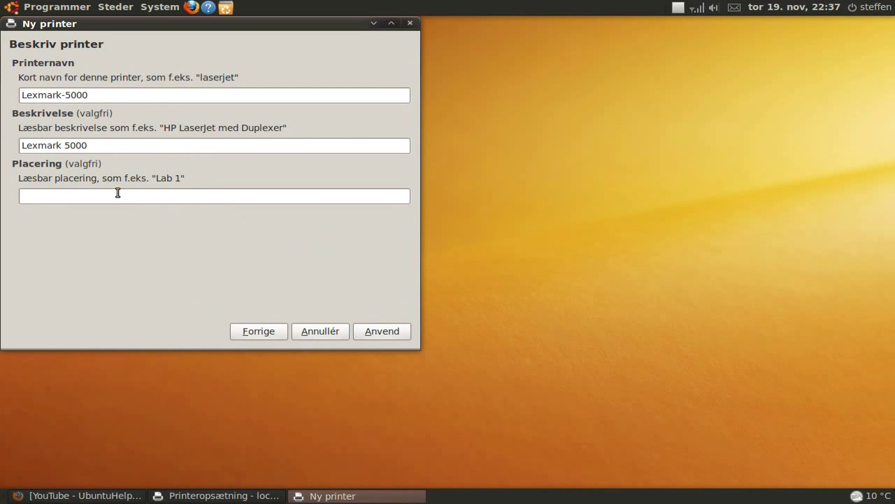
Apply to create Lexmark-5000 and answer Nej to the test page
left_click(373, 331)
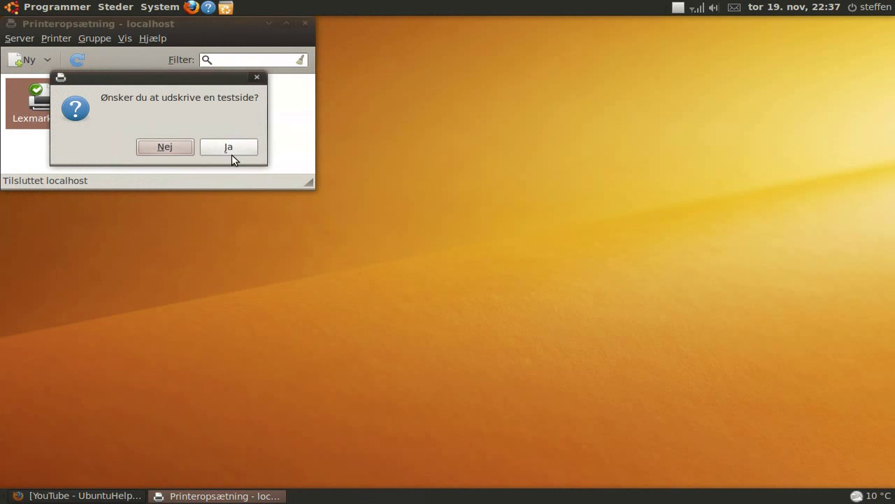
left_click(186, 147)
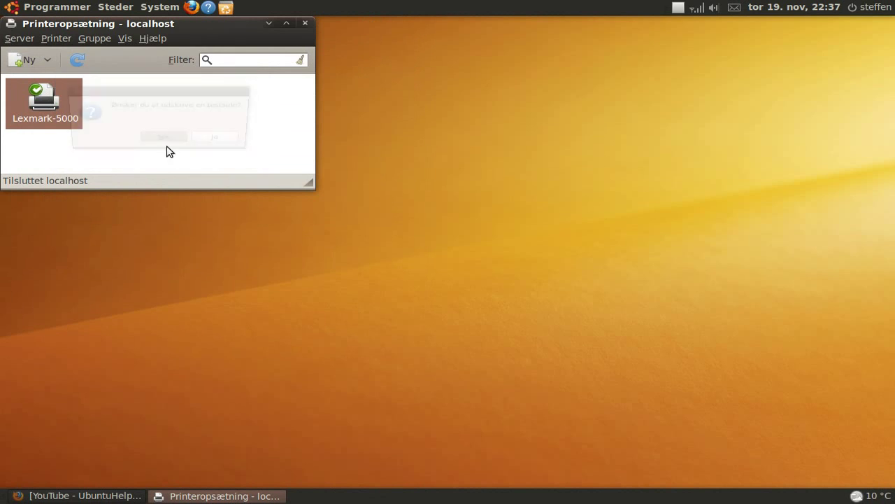